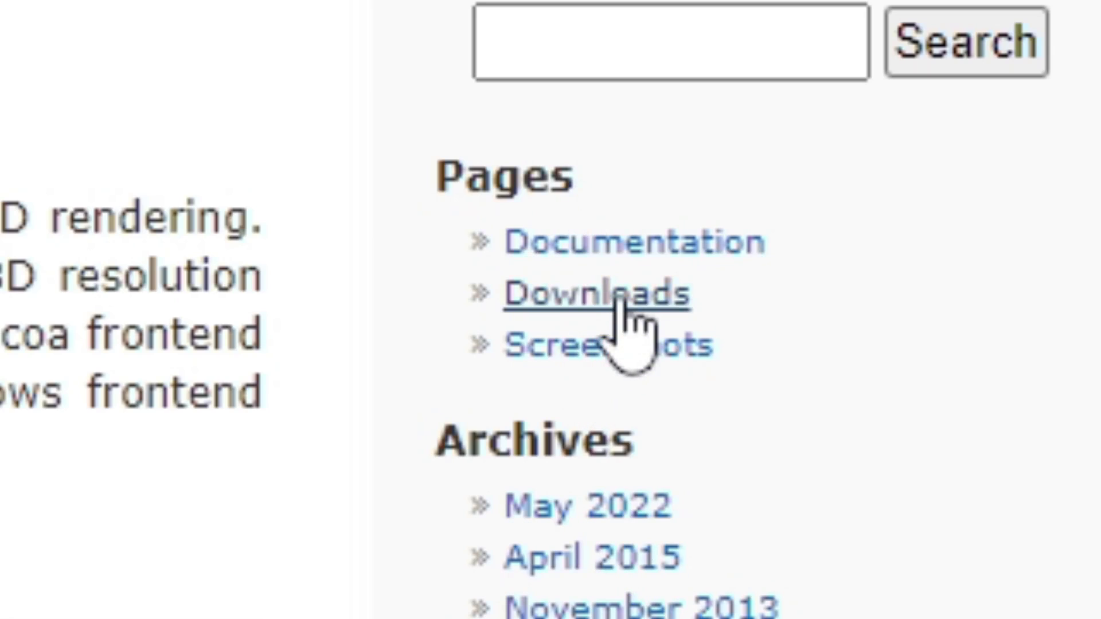
- Download desmume-0.9.13-win64.zip from the latest stable release linked on the DeSmuME website's downloads page
click(619, 303)
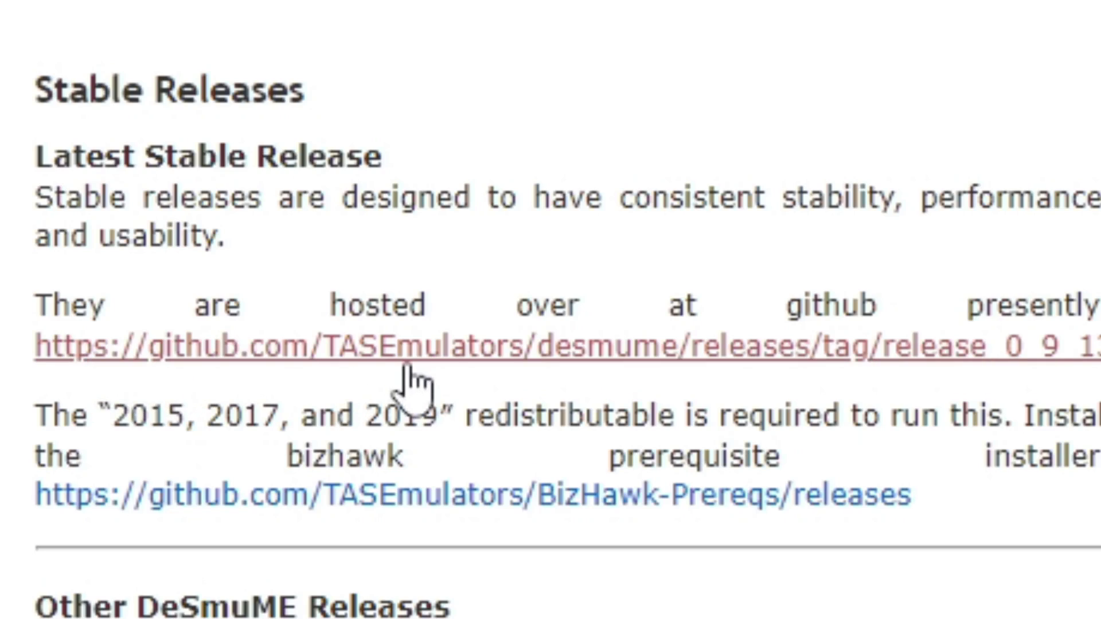
click(405, 351)
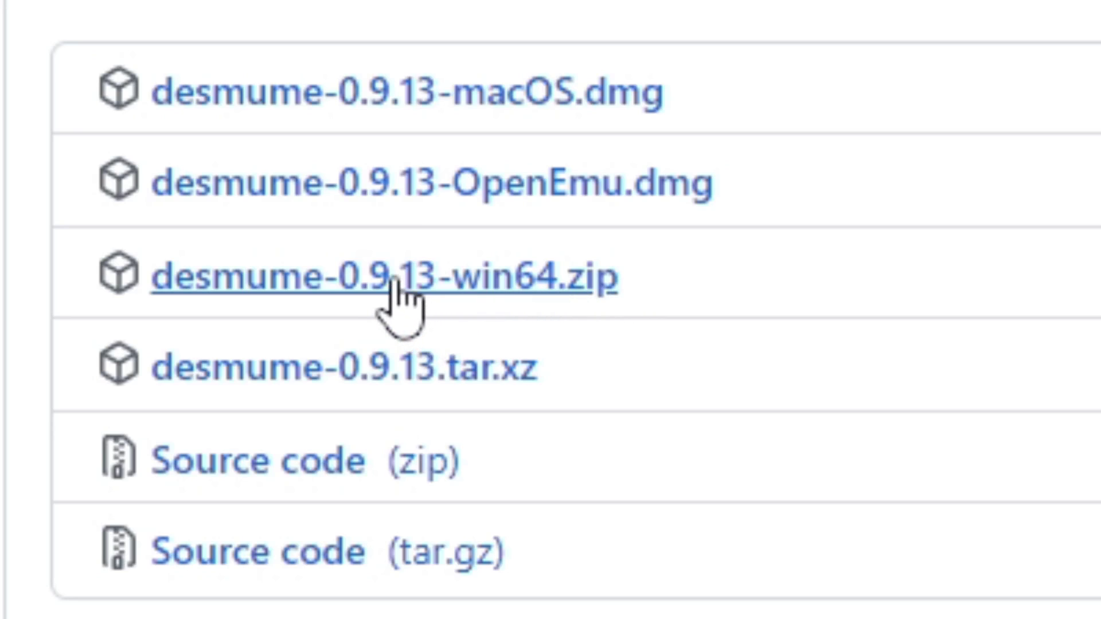
click(361, 277)
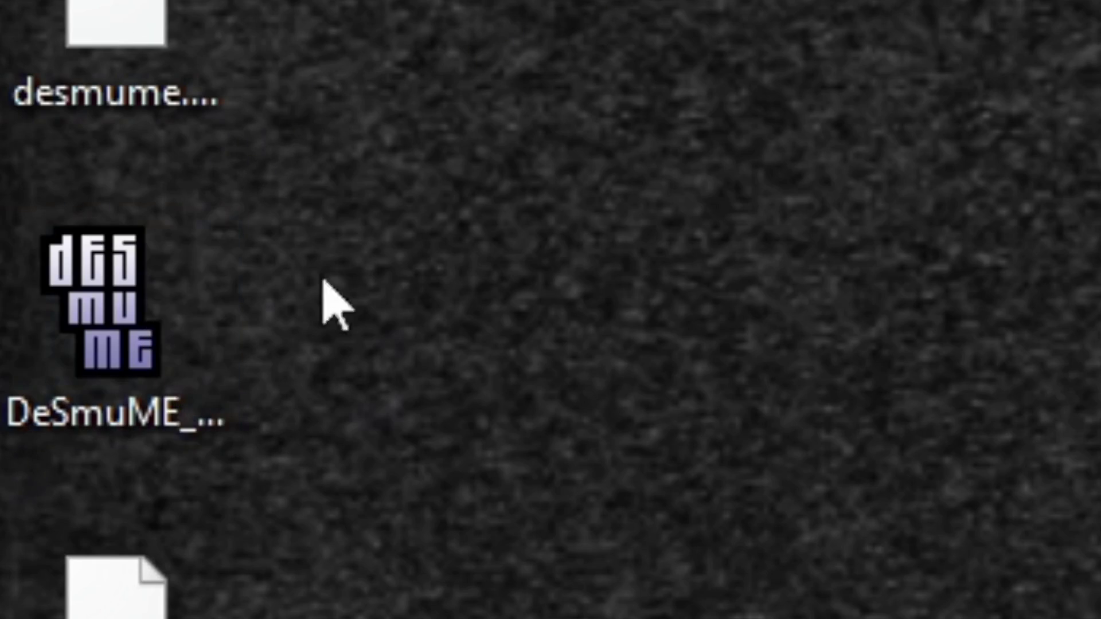
- Launch the DeSmuME emulator from its extracted folder and set the window size to 2x
double_click(186, 365)
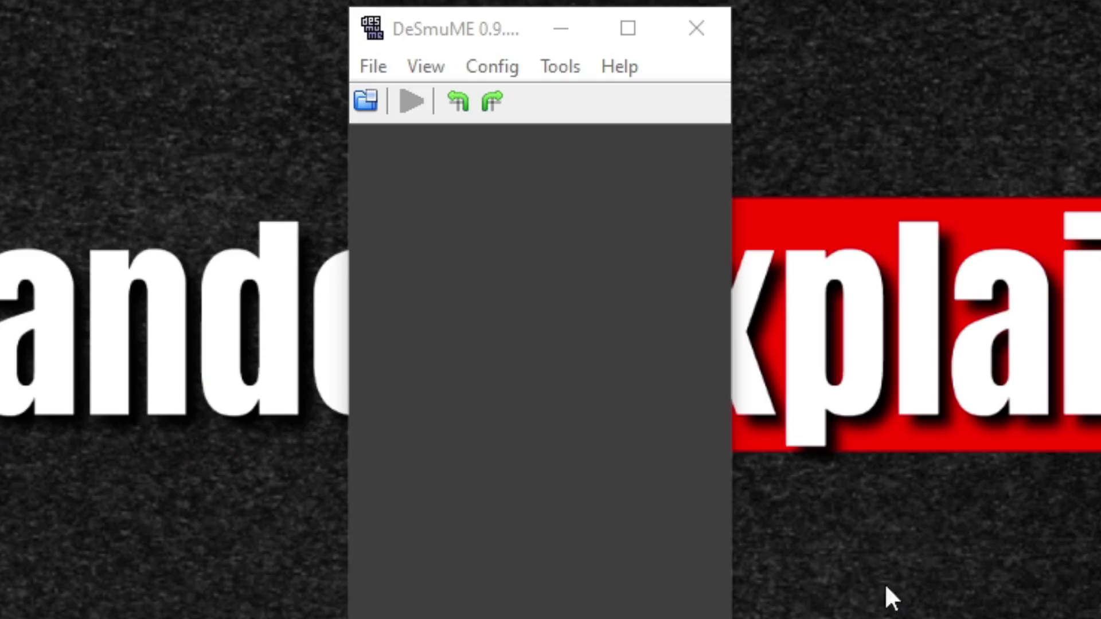
click(427, 67)
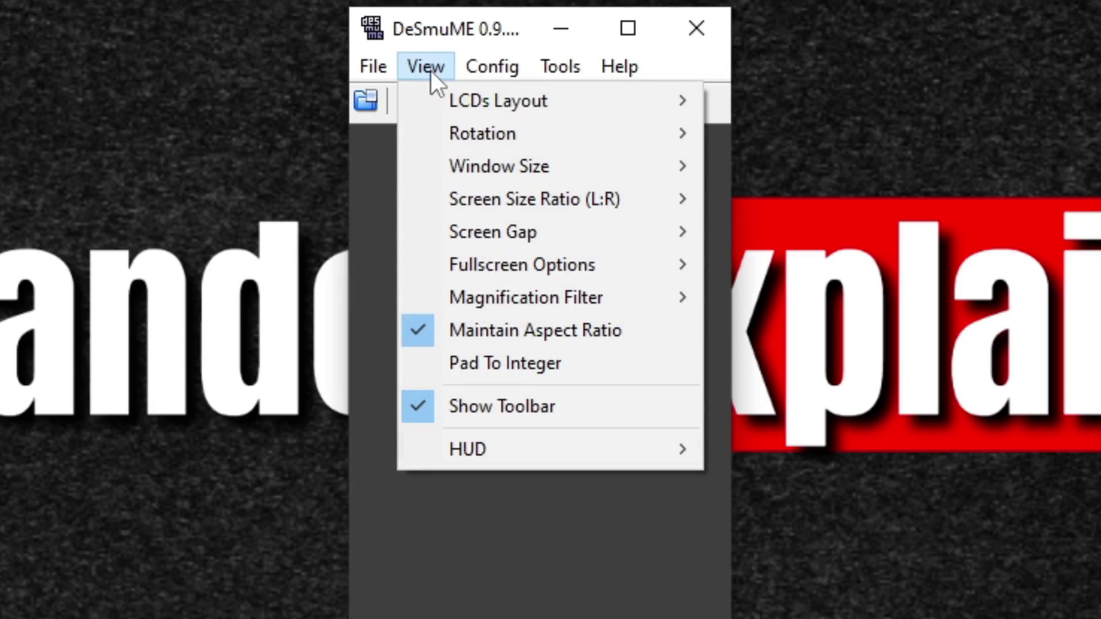
mouse_move(439, 178)
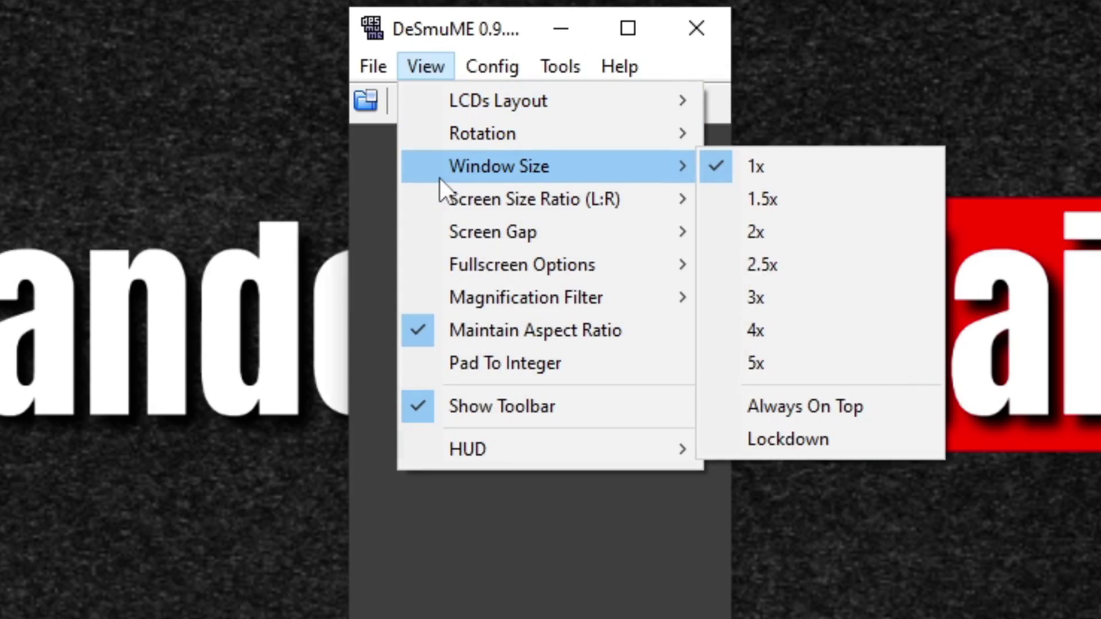
click(804, 235)
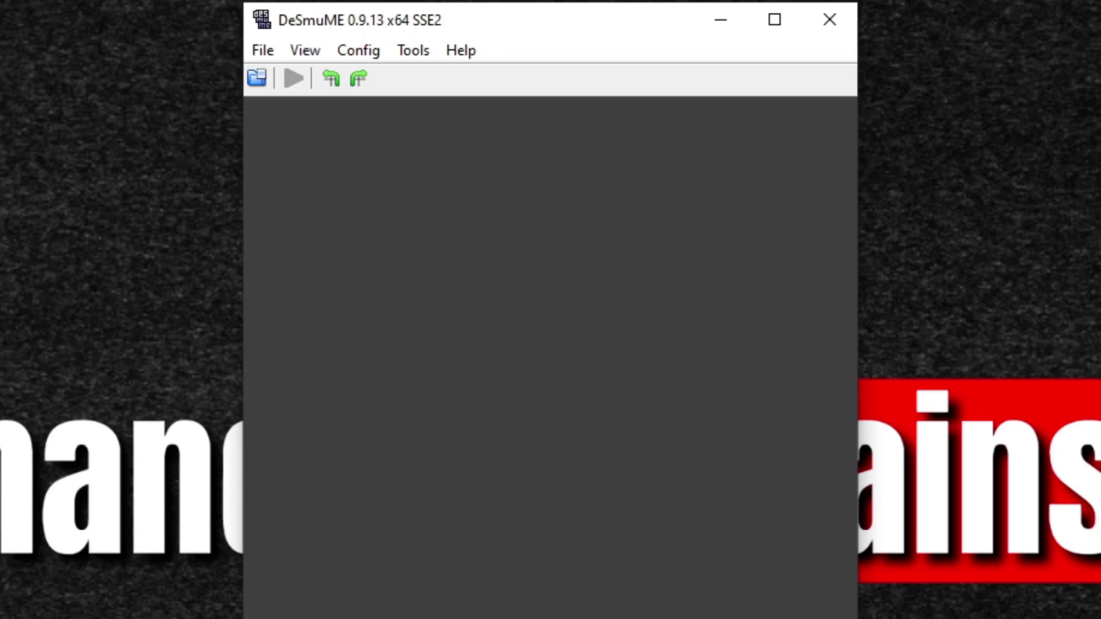
- Set the 3D rendering engine to OpenGL 3.2 in the 3D settings and apply it
click(365, 50)
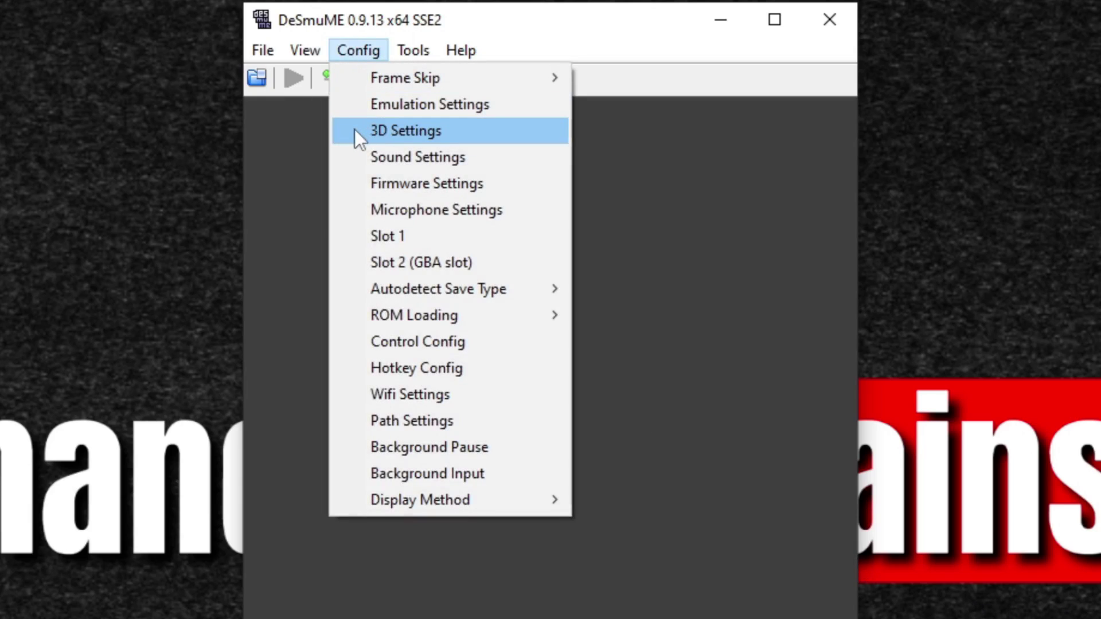
click(354, 131)
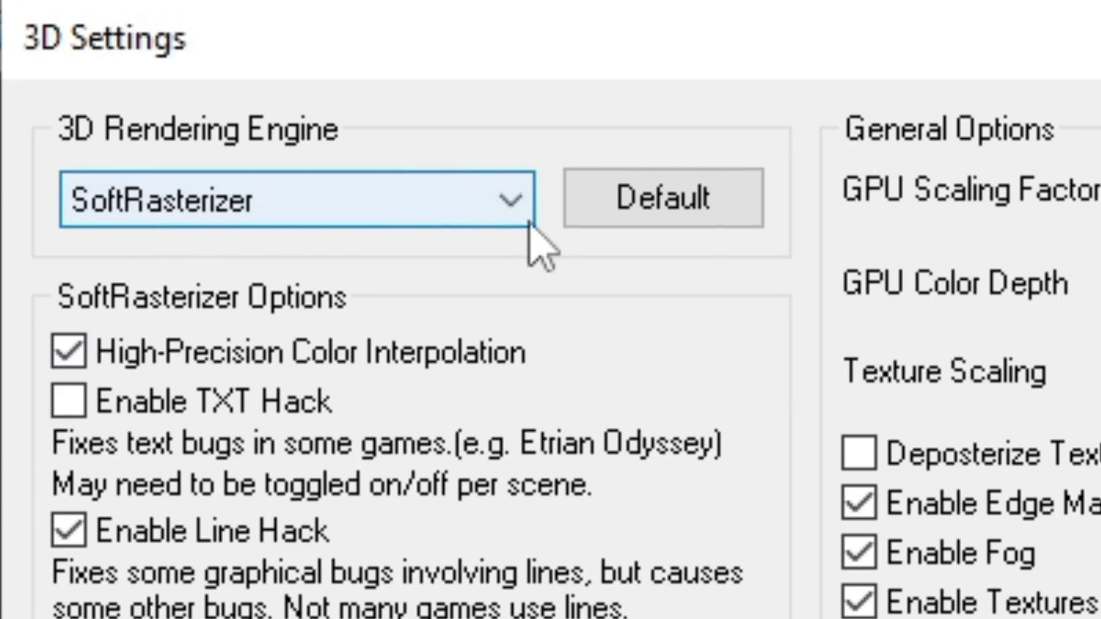
click(509, 196)
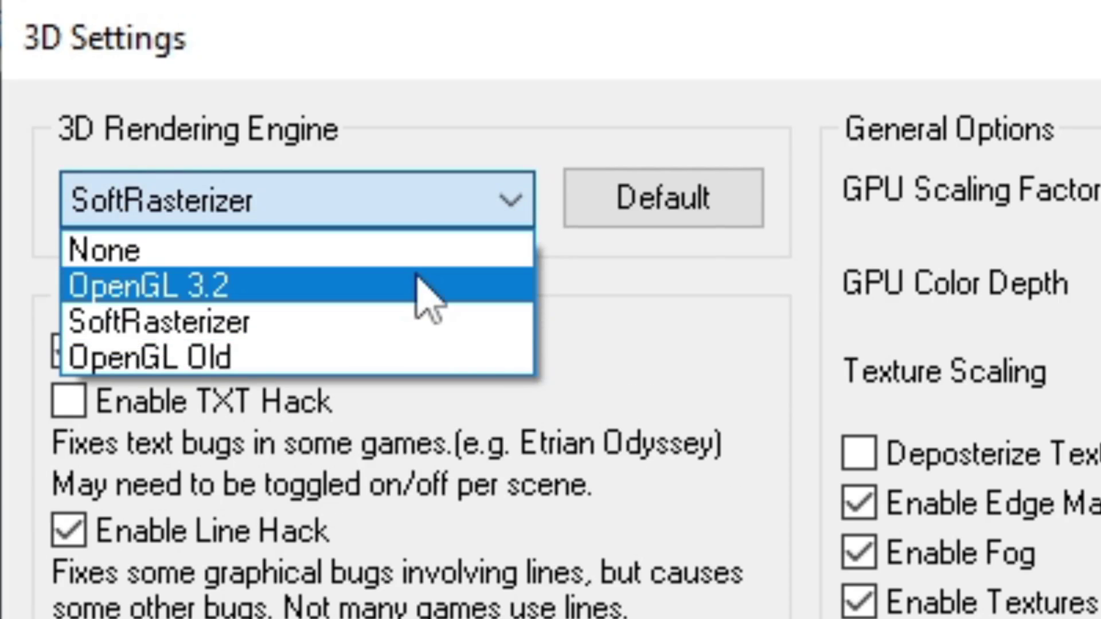
click(424, 290)
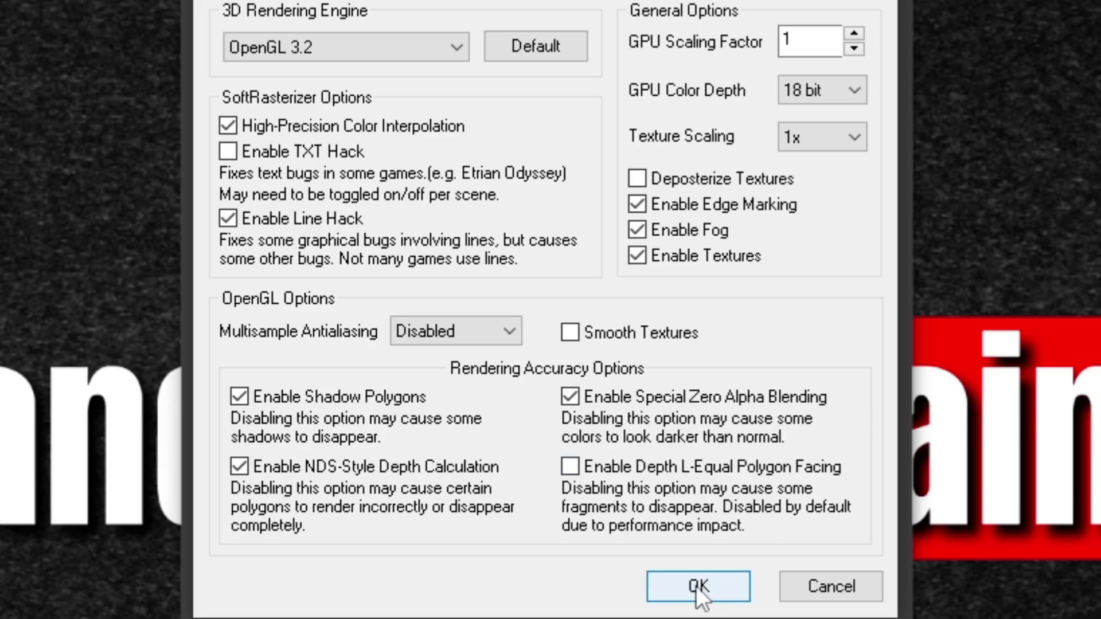
click(697, 586)
- Change the emulator's display method to OpenGL
click(405, 51)
mouse_move(409, 465)
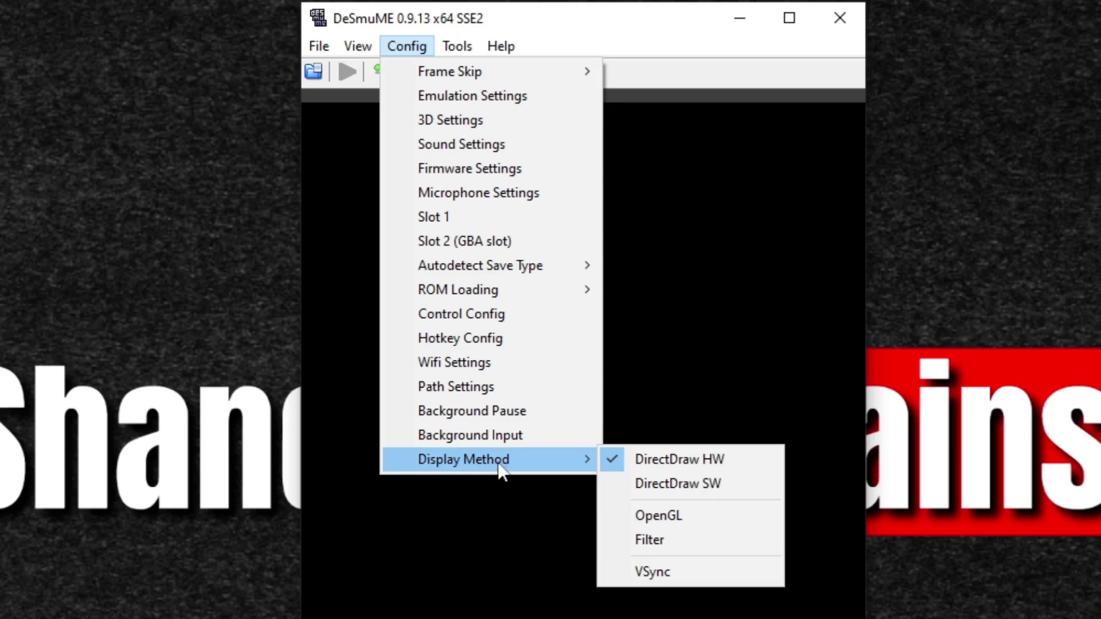
click(739, 516)
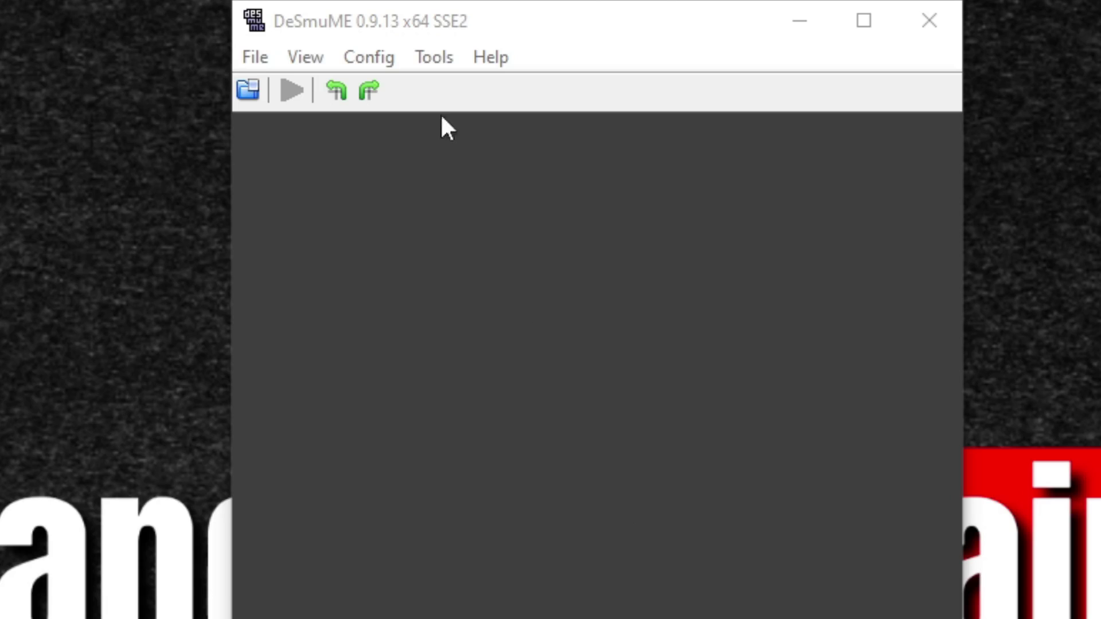
- Open the emulator's control configuration
click(379, 60)
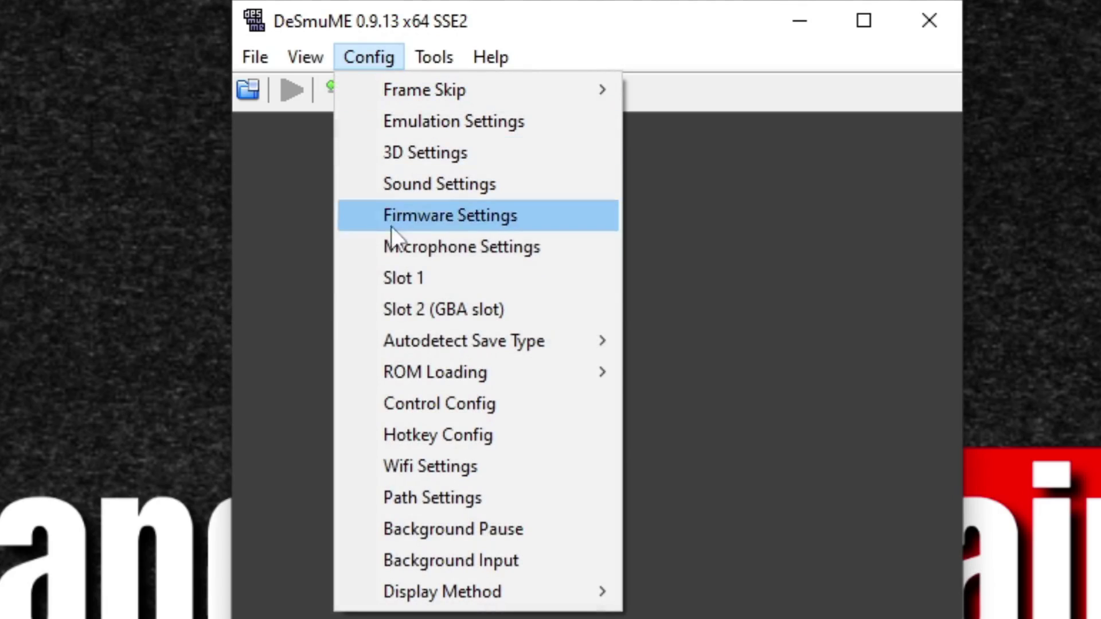
click(368, 408)
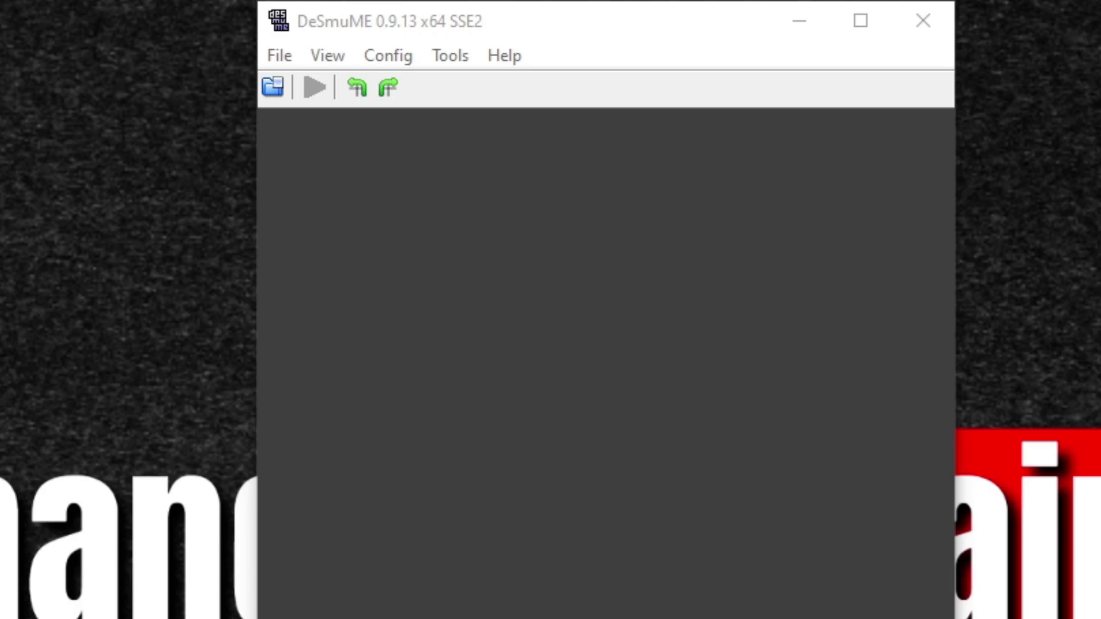
- Load the ROM Contra 4 (USA).nds from the Emulation\NDS folder on the All Games (H:) drive
click(287, 51)
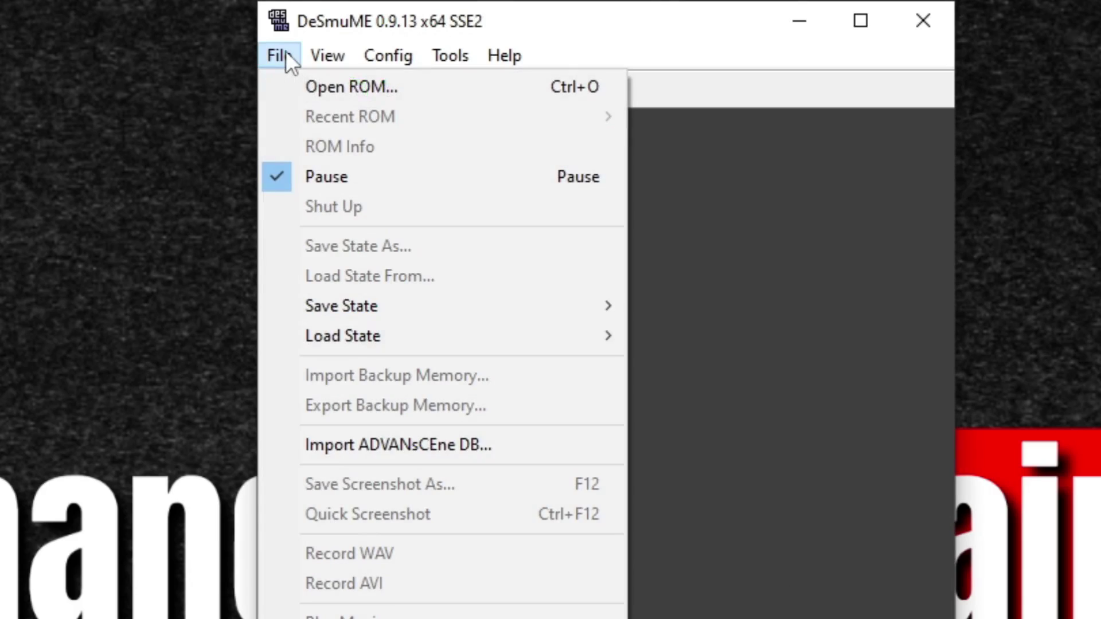
click(308, 93)
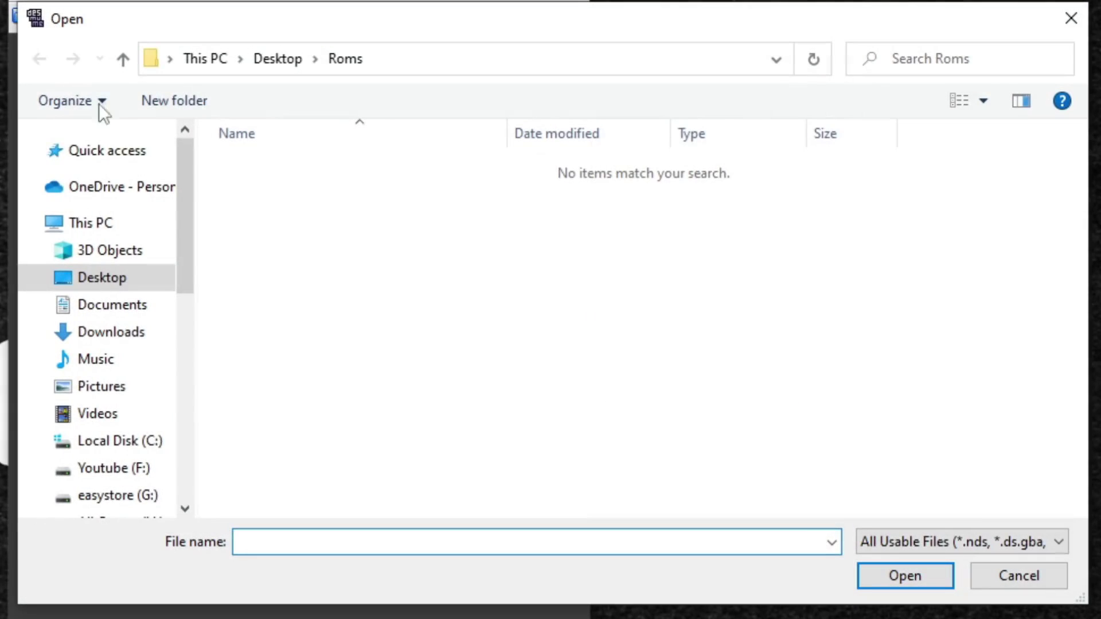
drag(468, 404, 470, 467)
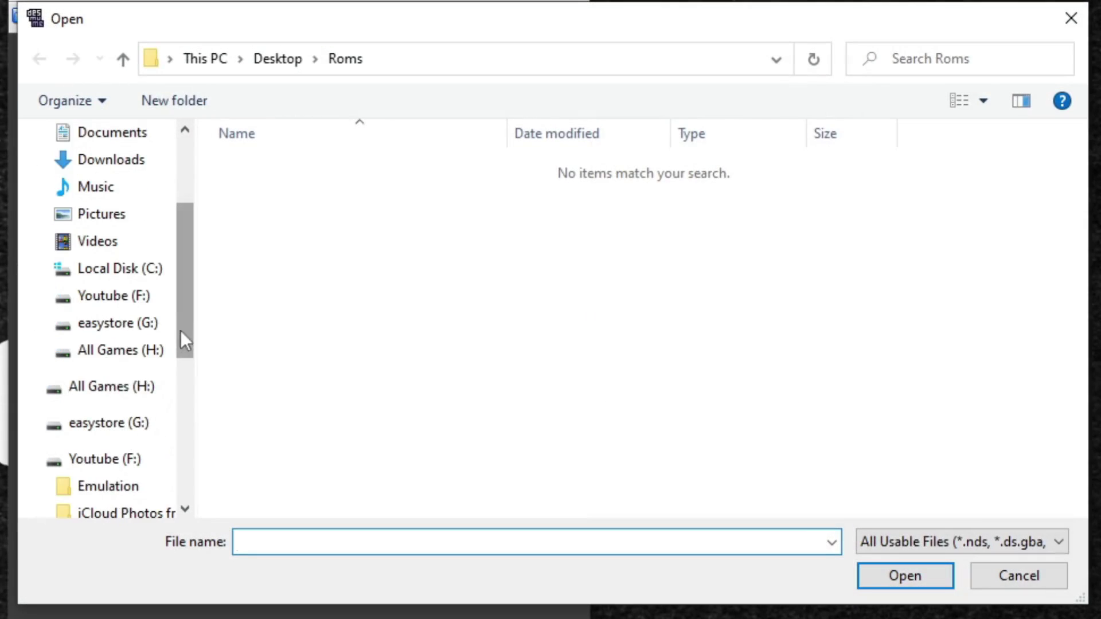
click(155, 351)
double_click(492, 197)
scroll(299, 291, down, 3)
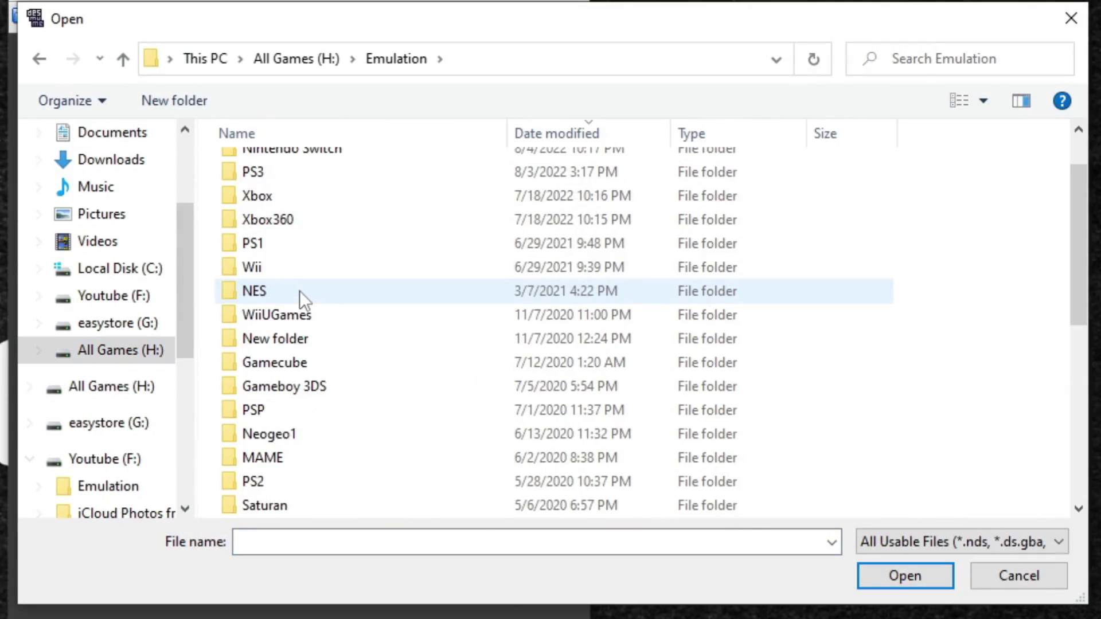
scroll(300, 291, down, 4)
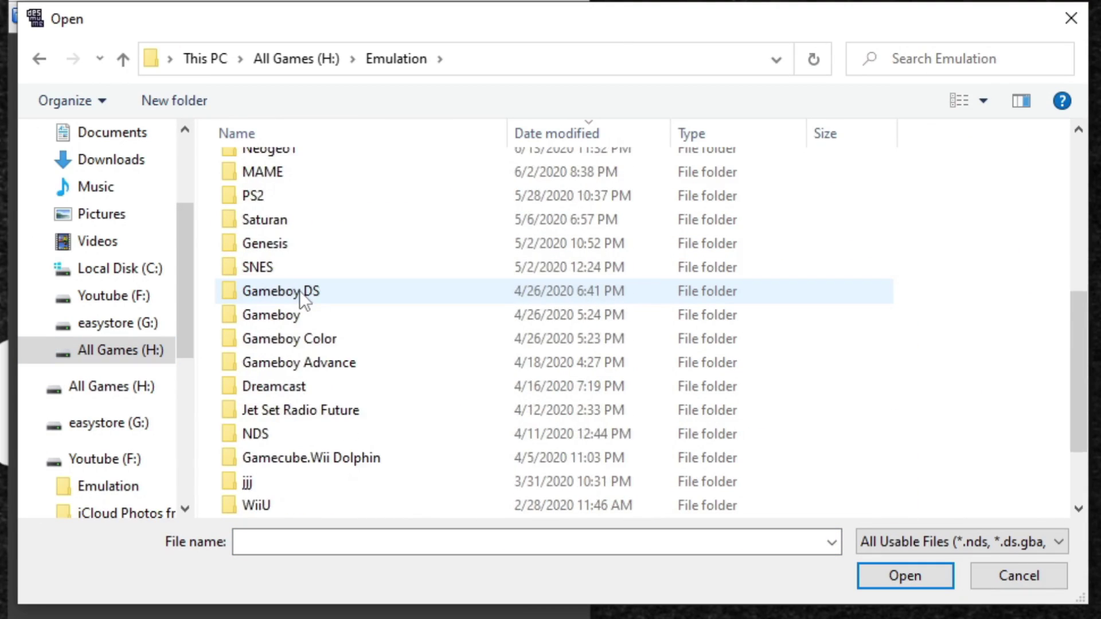
double_click(277, 360)
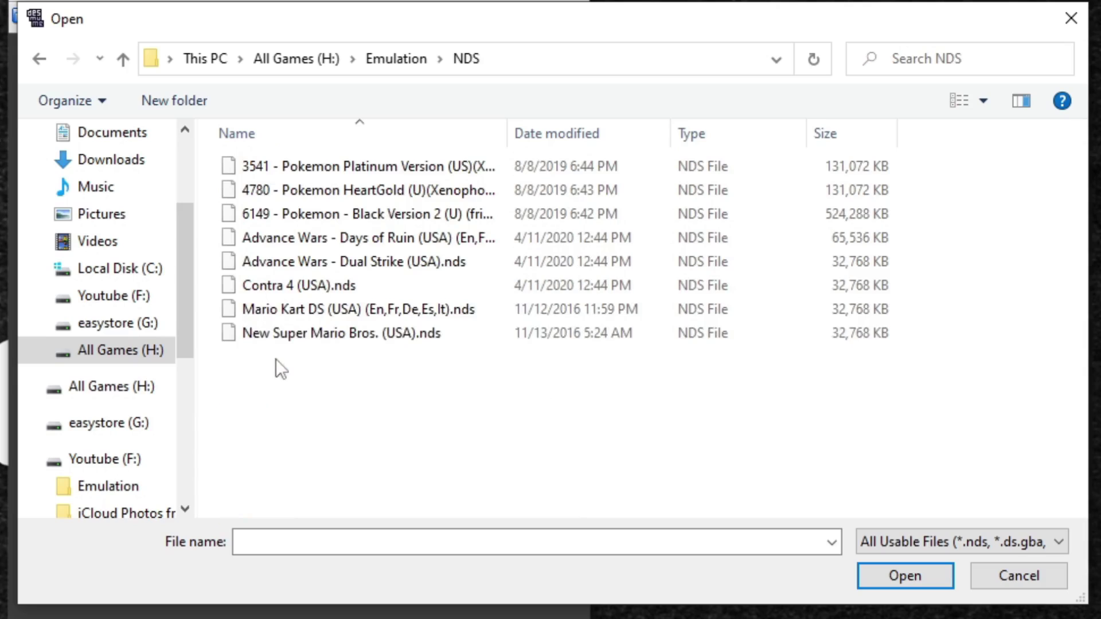
click(309, 286)
click(310, 286)
click(907, 574)
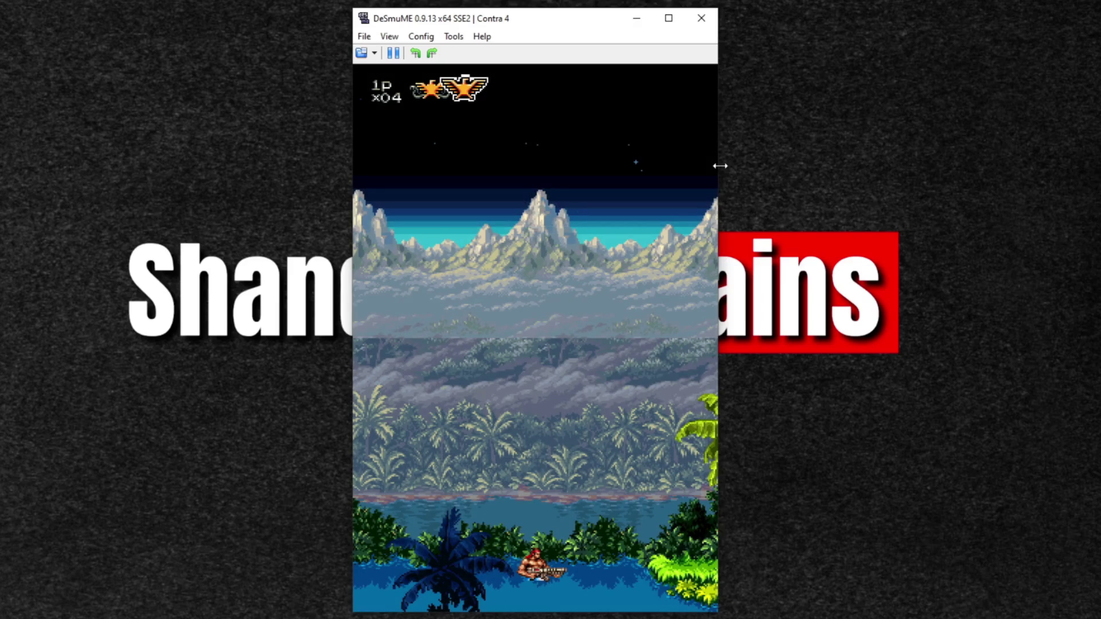
- Switch the LCD layout to Horizontal so both game screens sit side by side
click(392, 37)
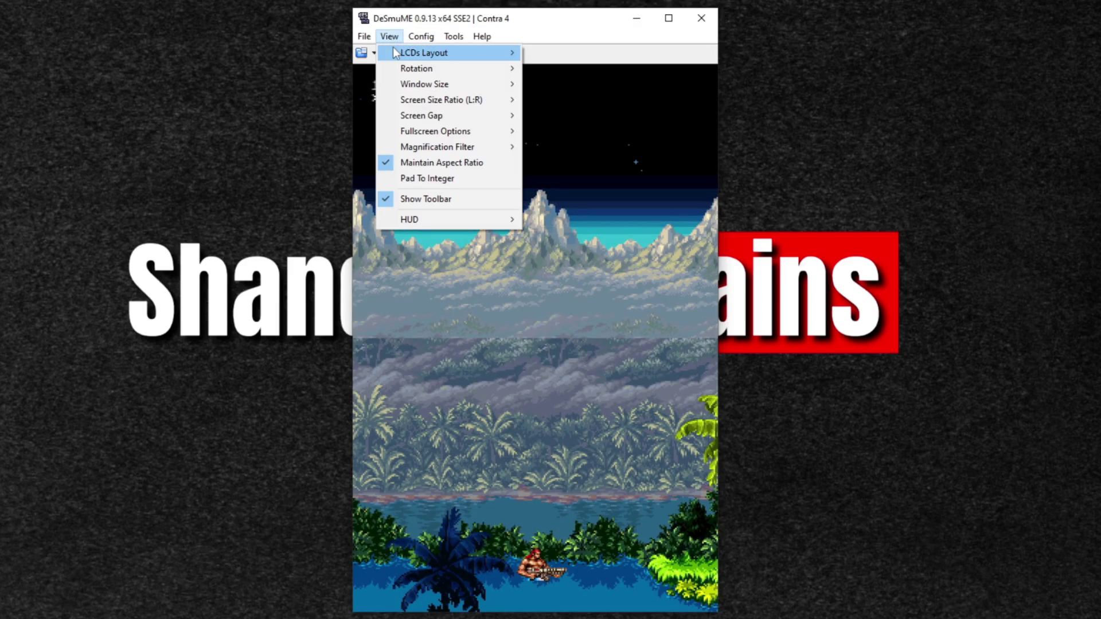
mouse_move(393, 49)
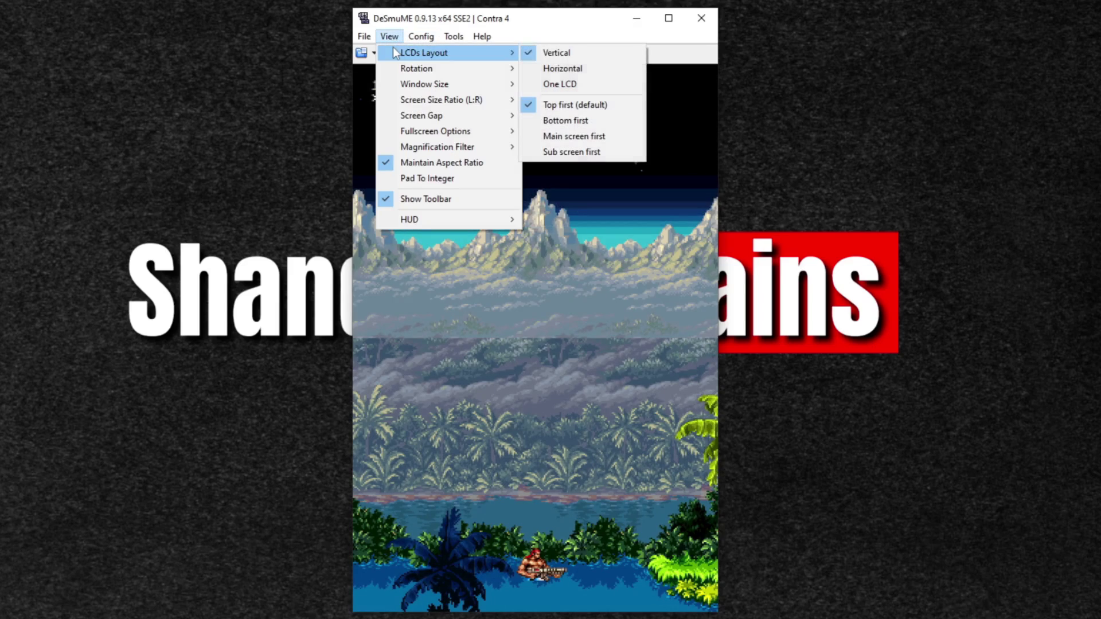
click(537, 69)
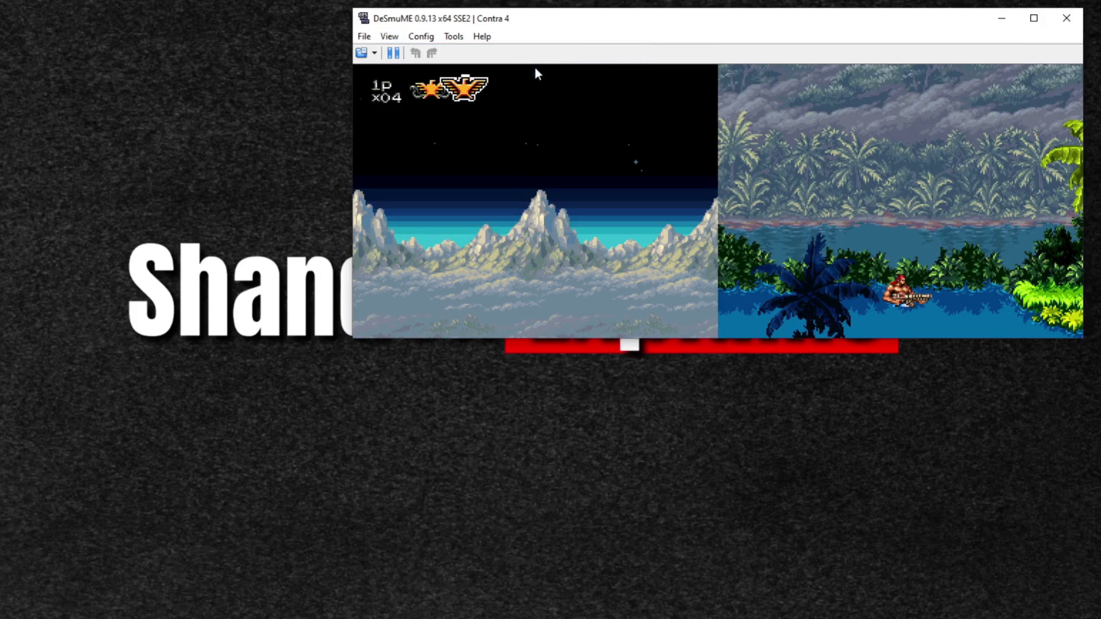
- Switch the LCD layout to One LCD so only a single game screen is displayed
click(390, 37)
mouse_move(400, 51)
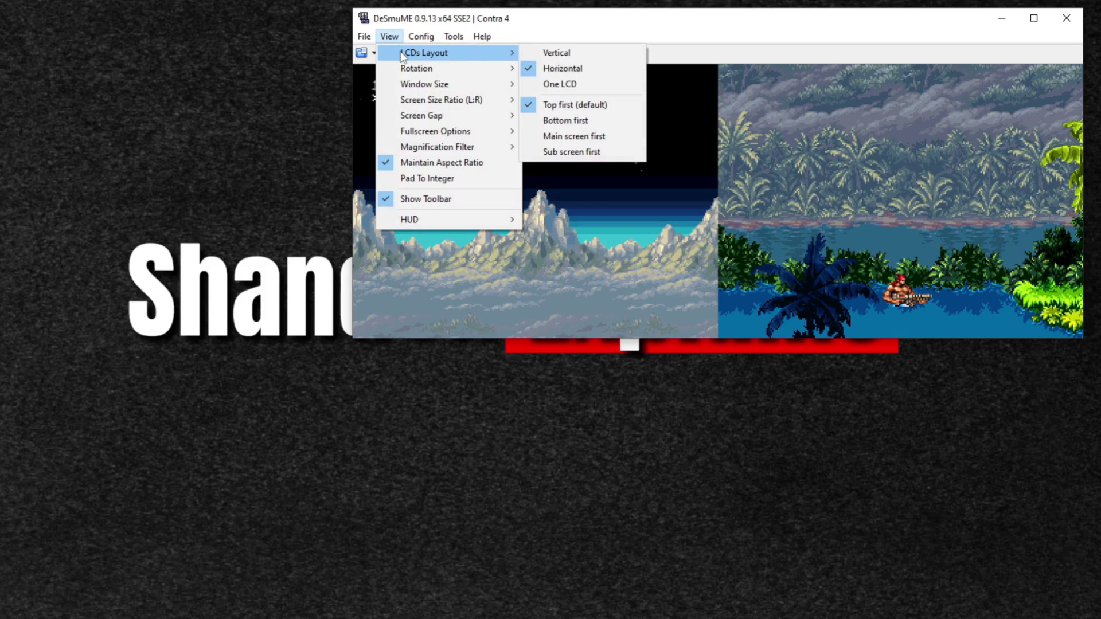
click(541, 86)
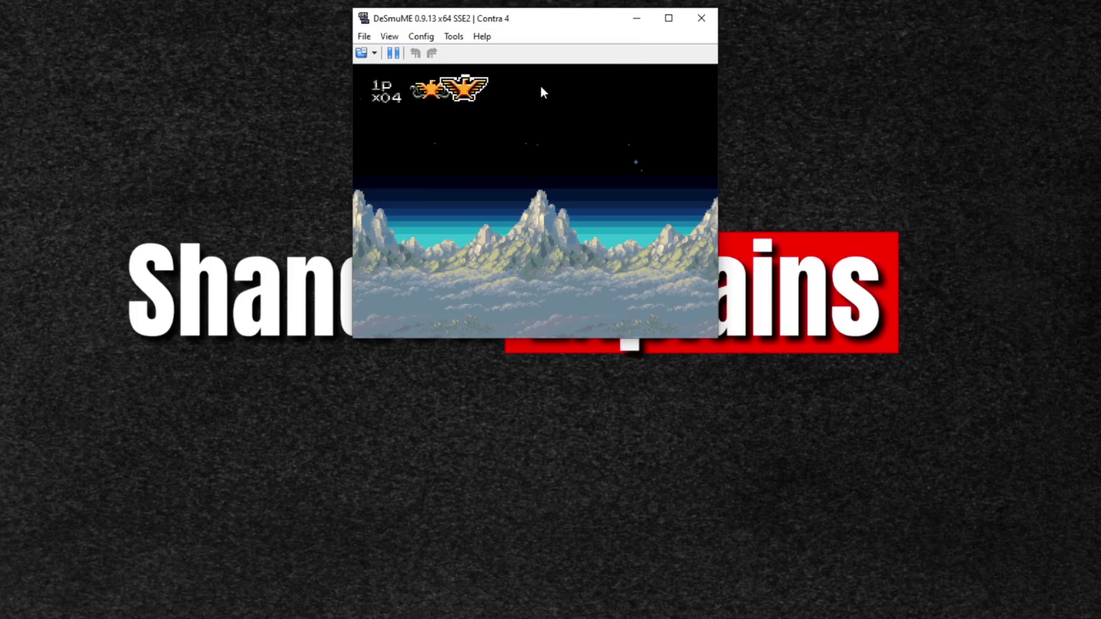
- Set the LCD layout back to Vertical with the two game screens stacked
click(390, 36)
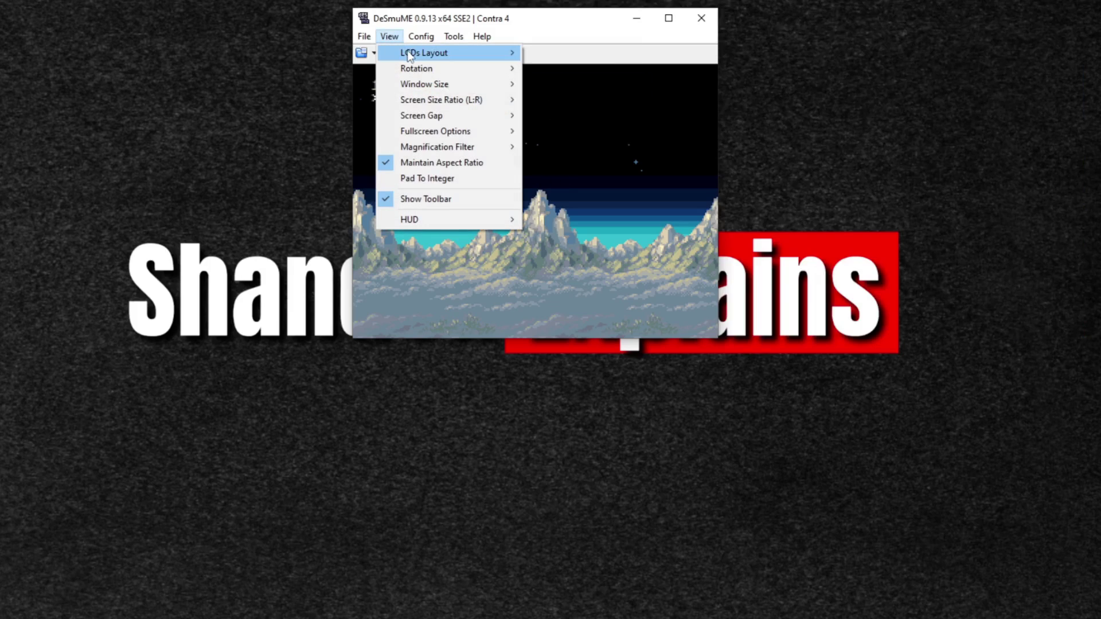
mouse_move(412, 54)
click(559, 56)
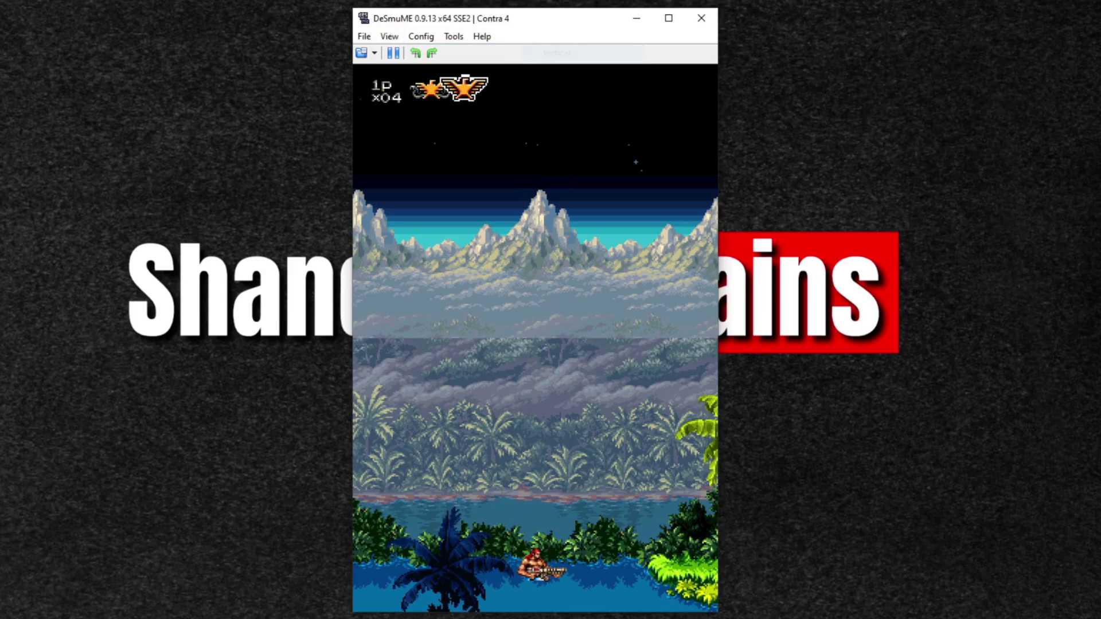